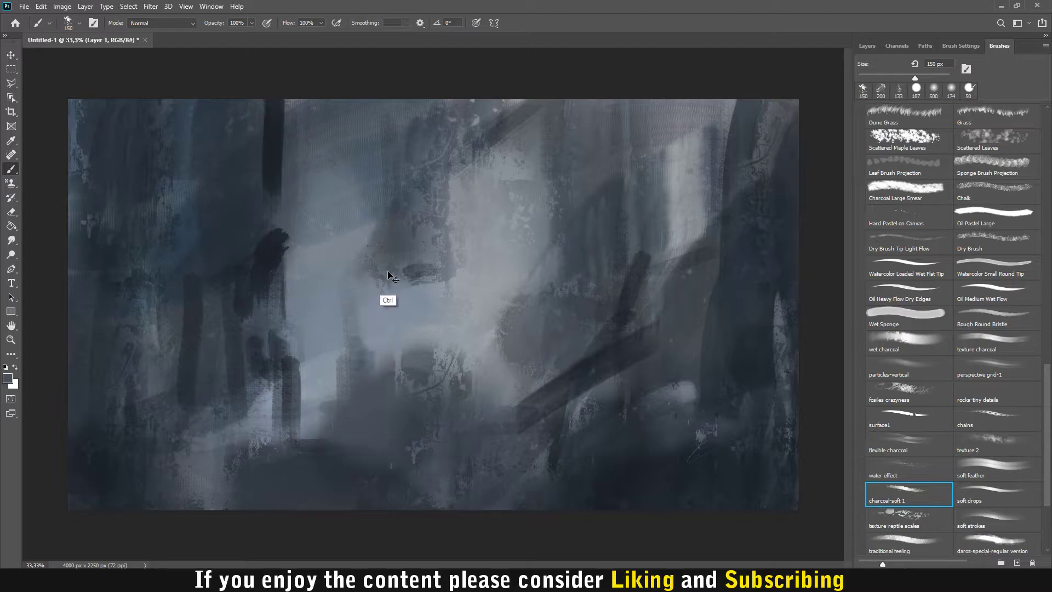
# Sample light tones from the canvas and paint soft charcoal strokes above the small central structure and over the diagonal beam on the right
pyautogui.keyDown('alt'); pyautogui.click(389, 280); pyautogui.keyUp('alt')
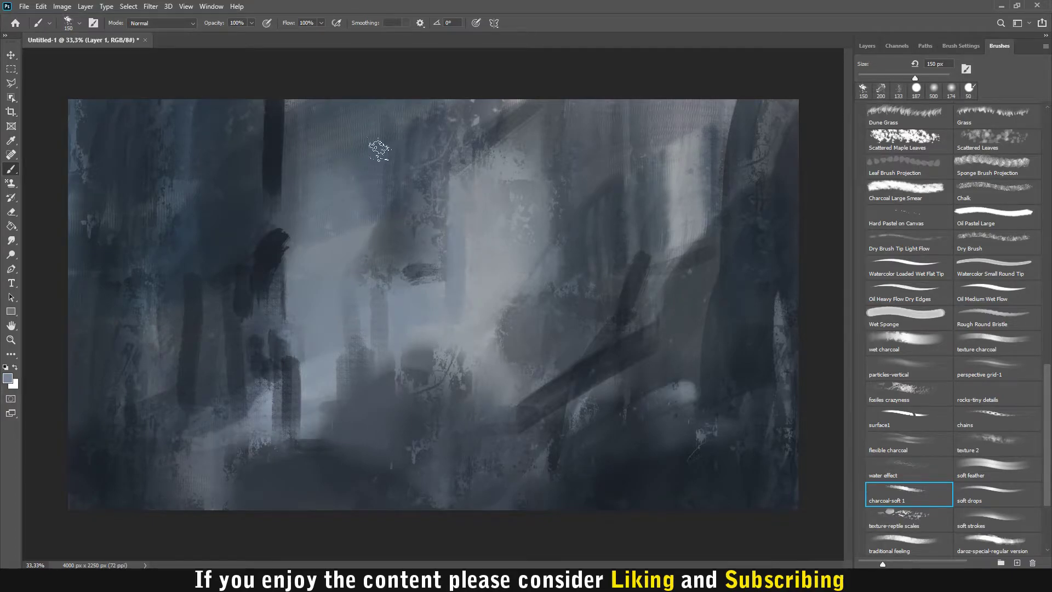
pyautogui.moveTo(381, 121); pyautogui.dragTo(384, 204)
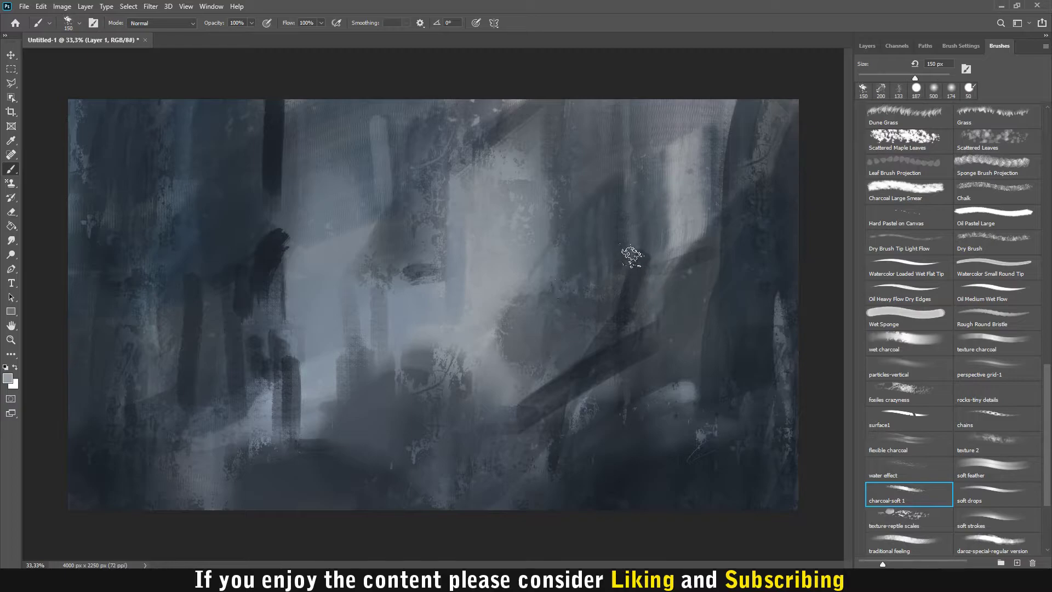
pyautogui.moveTo(593, 327); pyautogui.dragTo(598, 359)
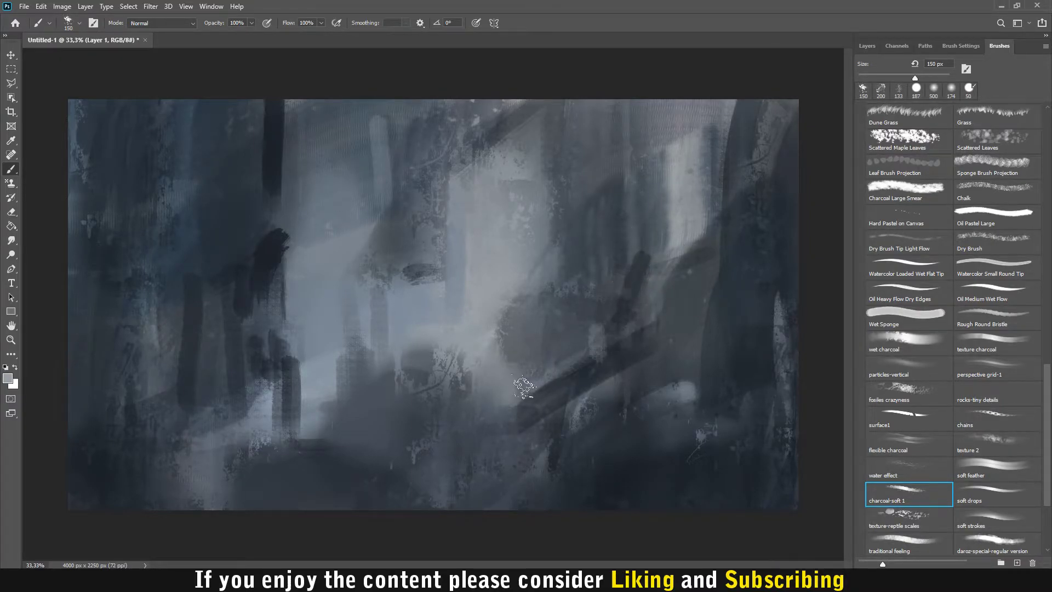
pyautogui.press('ctrl')
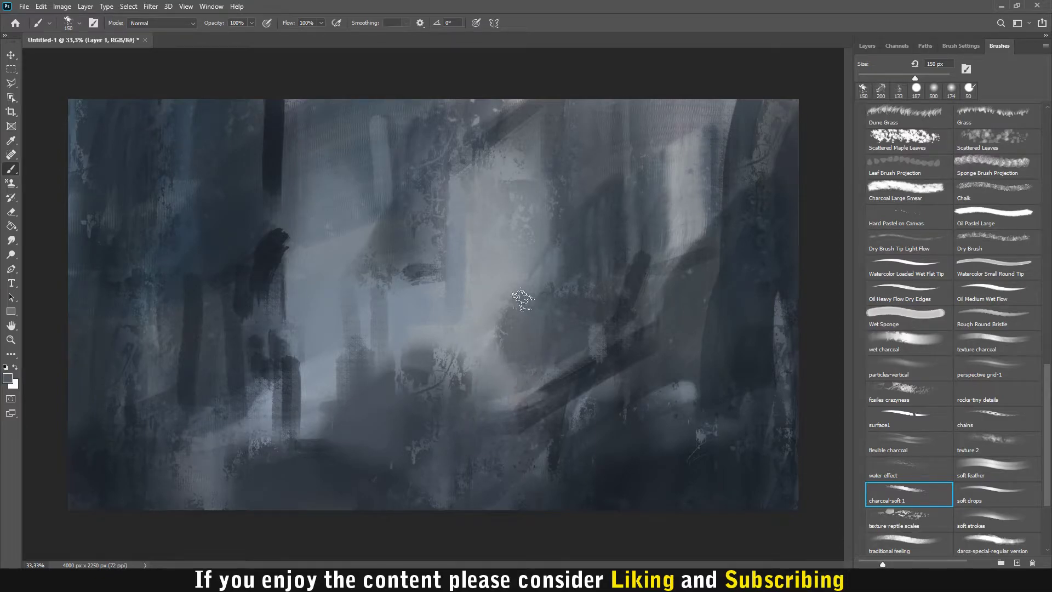
pyautogui.hotkey('ctrl', 'z')
# Sample a dark tone and paint a short upright post with a low rail at the lower end of the diagonal beam
pyautogui.keyDown('alt'); pyautogui.click(563, 386); pyautogui.keyUp('alt')
pyautogui.moveTo(510, 383); pyautogui.dragTo(509, 400)
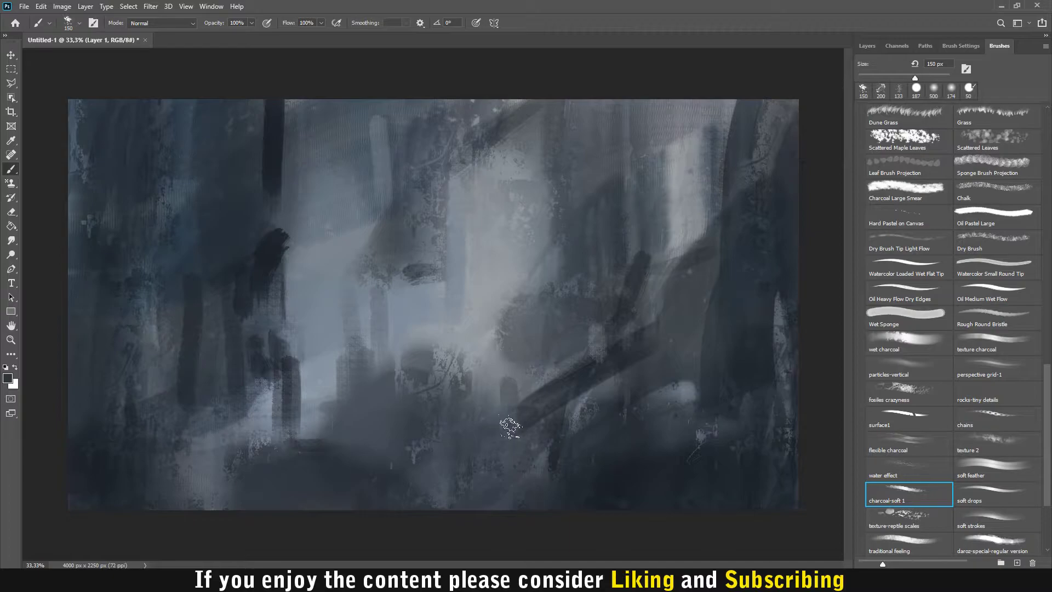
pyautogui.moveTo(507, 428); pyautogui.dragTo(510, 384)
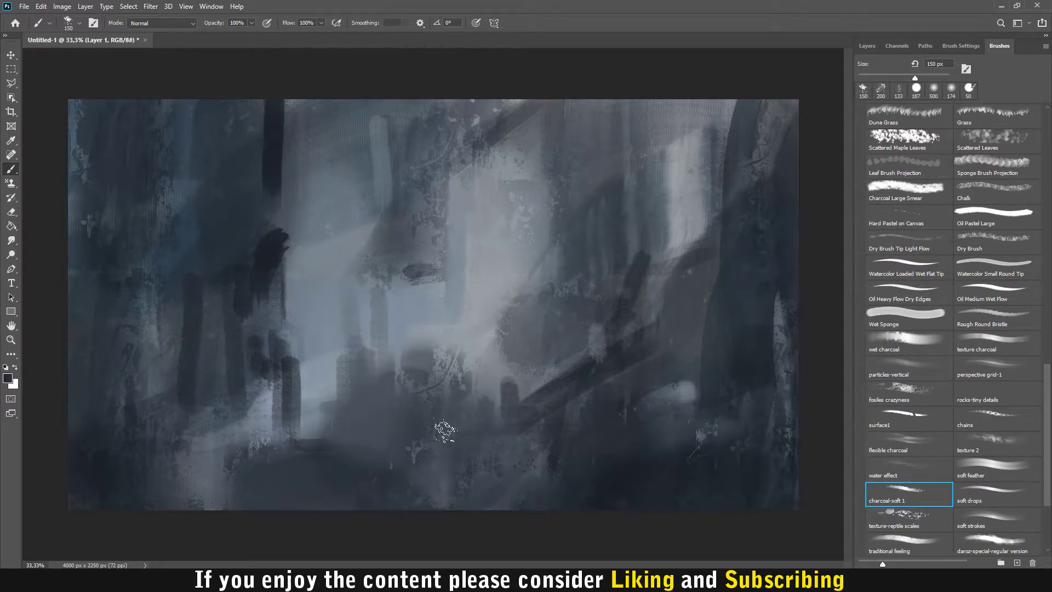
pyautogui.moveTo(518, 366)
pyautogui.mouseDown()
pyautogui.moveTo(510, 421)
pyautogui.moveTo(517, 397)
pyautogui.moveTo(521, 437)
pyautogui.moveTo(516, 397)
pyautogui.moveTo(444, 412)
pyautogui.mouseUp()
# Paint a dark doorway-like frame around the bright central patch, with an upright on the left, a crossbar and a slanted right corner
pyautogui.moveTo(380, 277); pyautogui.dragTo(375, 364)
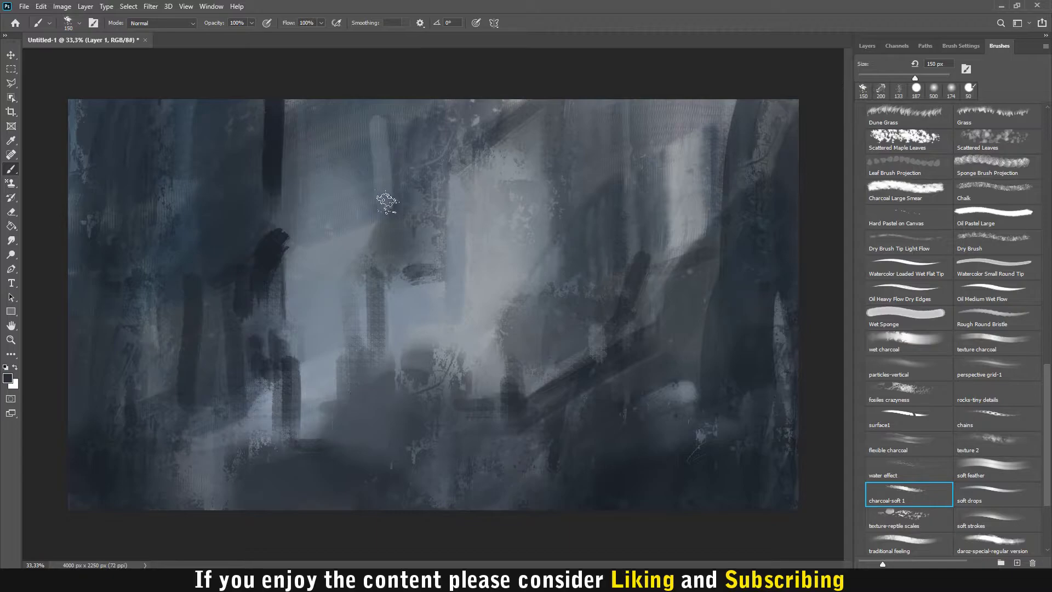
pyautogui.moveTo(379, 278); pyautogui.dragTo(439, 270)
pyautogui.moveTo(452, 185); pyautogui.dragTo(443, 269)
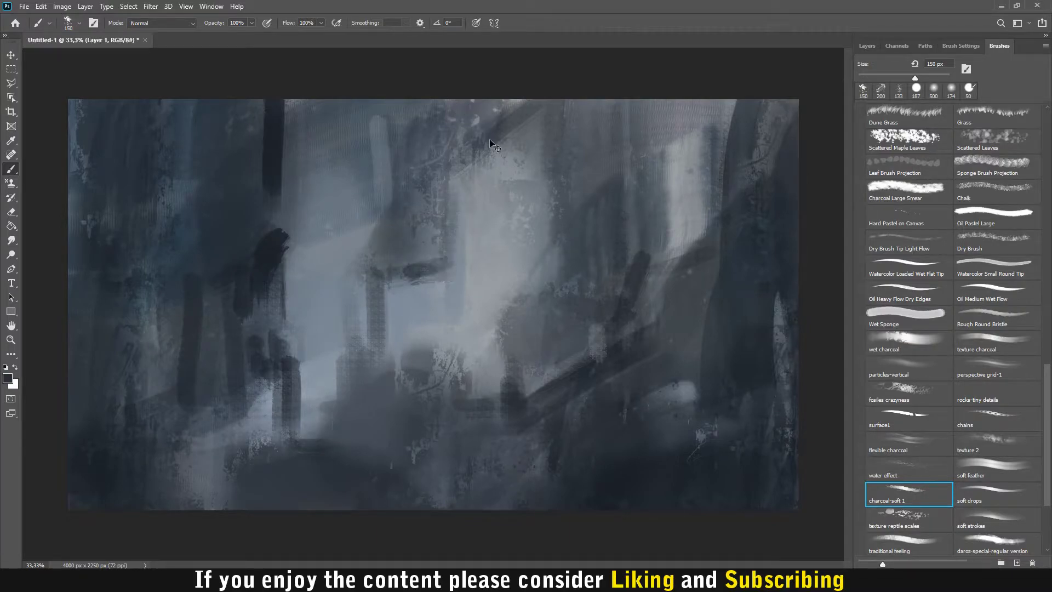
pyautogui.moveTo(496, 117); pyautogui.dragTo(446, 190)
pyautogui.hotkey('ctrl', 'z')
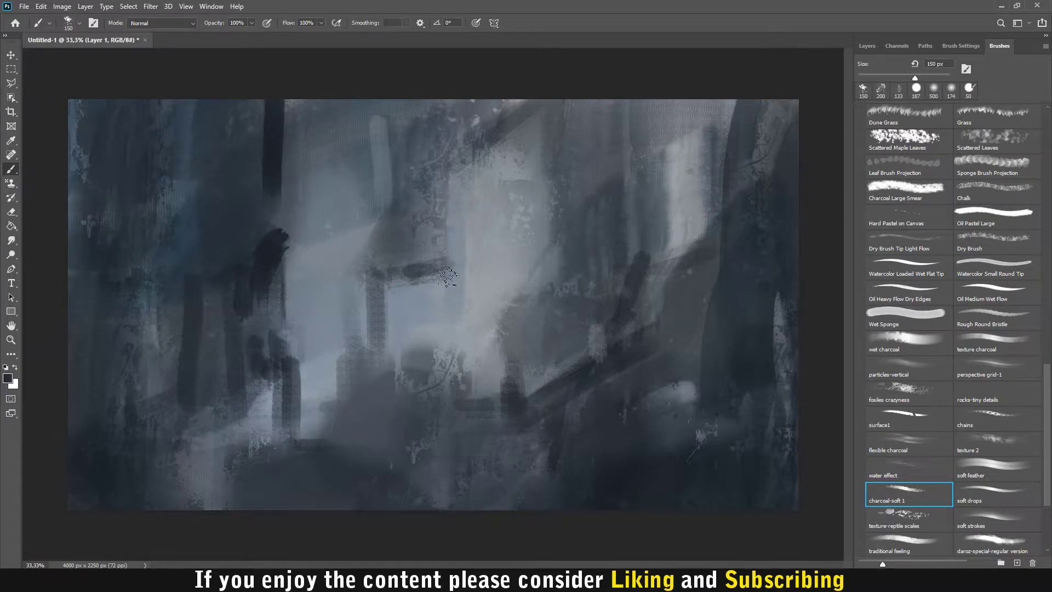
pyautogui.moveTo(422, 262); pyautogui.dragTo(457, 303)
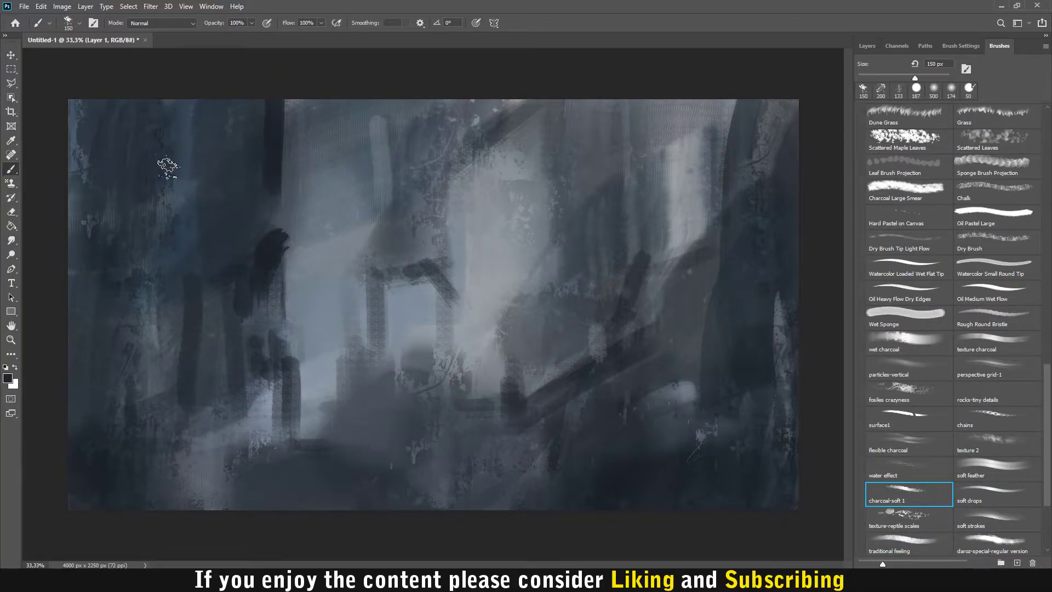
# Add dark horizontal dashes in the lower-left foreground and slanted roof strokes above the left side of the central frame
pyautogui.moveTo(155, 455); pyautogui.dragTo(177, 453)
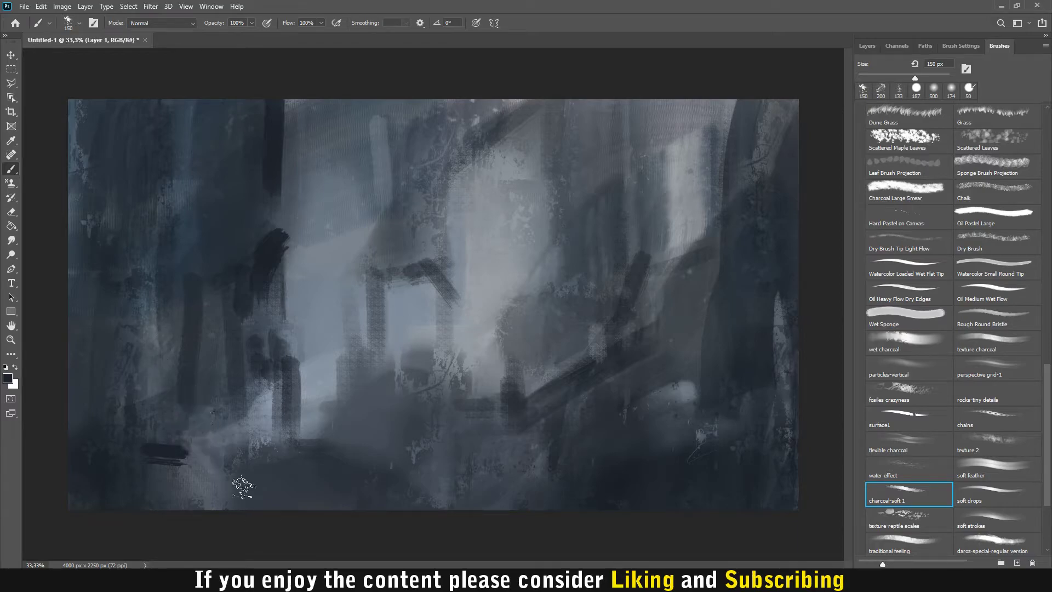
pyautogui.moveTo(326, 385)
pyautogui.mouseDown()
pyautogui.moveTo(264, 432)
pyautogui.moveTo(323, 379)
pyautogui.mouseUp()
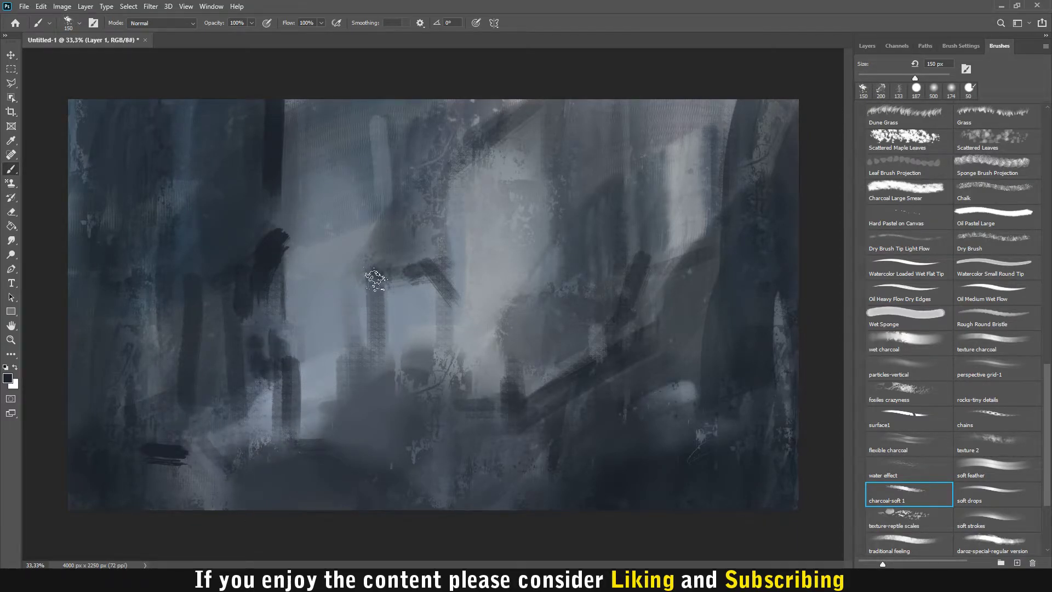
pyautogui.moveTo(380, 210); pyautogui.dragTo(329, 258)
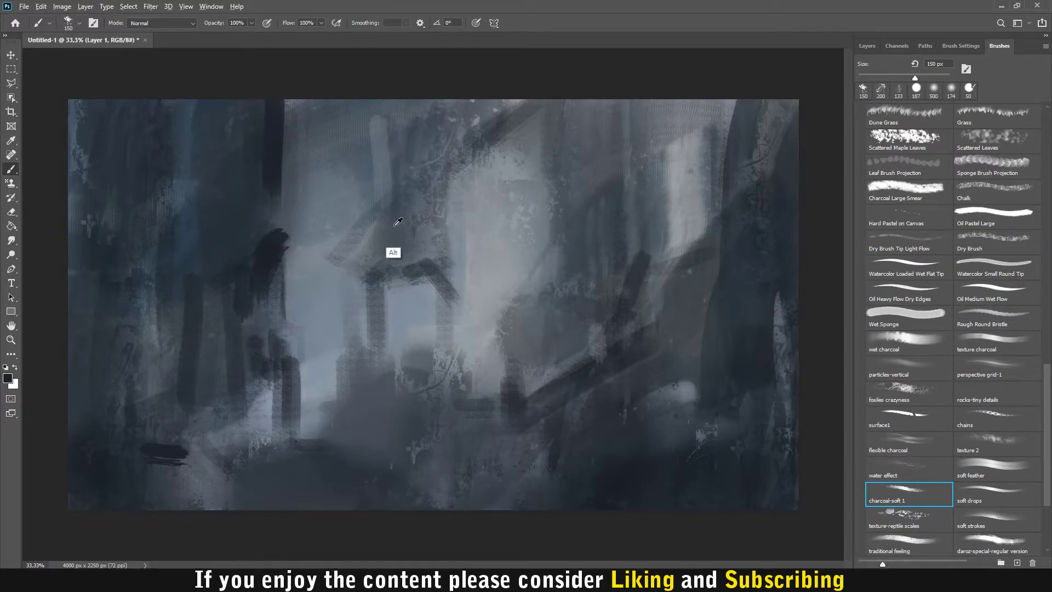
pyautogui.moveTo(400, 164); pyautogui.dragTo(332, 244)
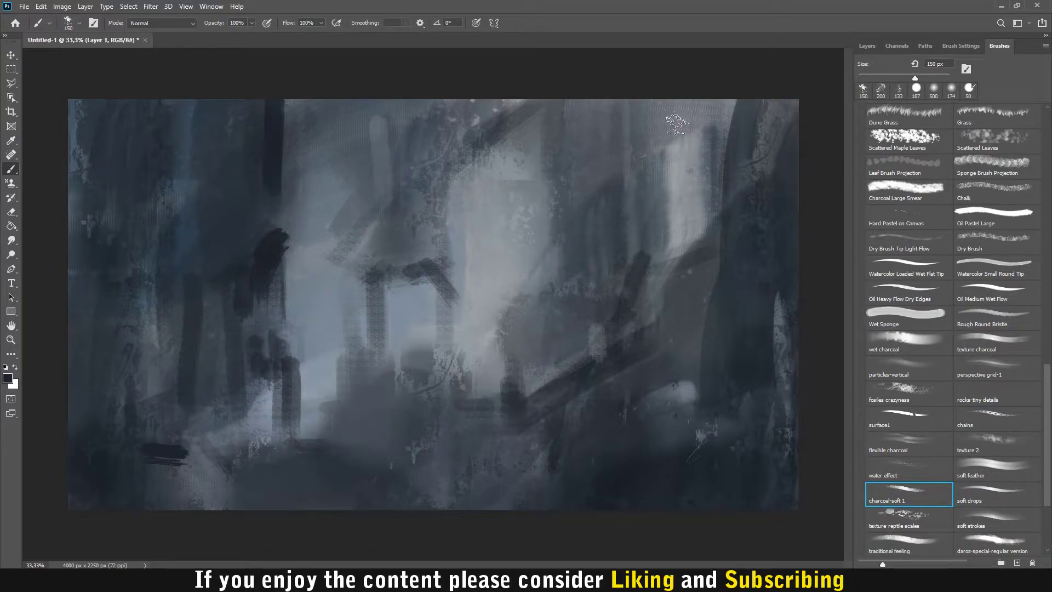
# Paint dark curved and vertical trunk-like strokes along the right edges of the far-right bright opening and the central light area
pyautogui.moveTo(677, 112); pyautogui.dragTo(714, 204)
pyautogui.moveTo(688, 73)
pyautogui.mouseDown()
pyautogui.moveTo(734, 186)
pyautogui.moveTo(743, 169)
pyautogui.moveTo(735, 123)
pyautogui.moveTo(768, 156)
pyautogui.moveTo(745, 130)
pyautogui.moveTo(723, 288)
pyautogui.moveTo(709, 105)
pyautogui.moveTo(706, 293)
pyautogui.moveTo(705, 170)
pyautogui.moveTo(701, 277)
pyautogui.mouseUp()
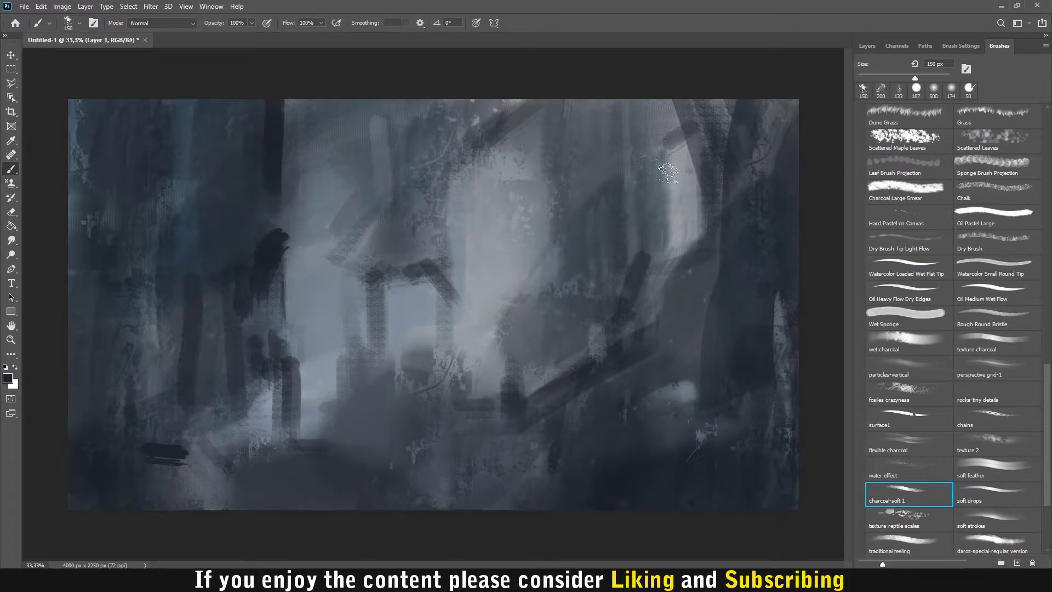
pyautogui.moveTo(668, 140); pyautogui.dragTo(666, 258)
pyautogui.press('ctrl')
pyautogui.hotkey('ctrl', 'z')
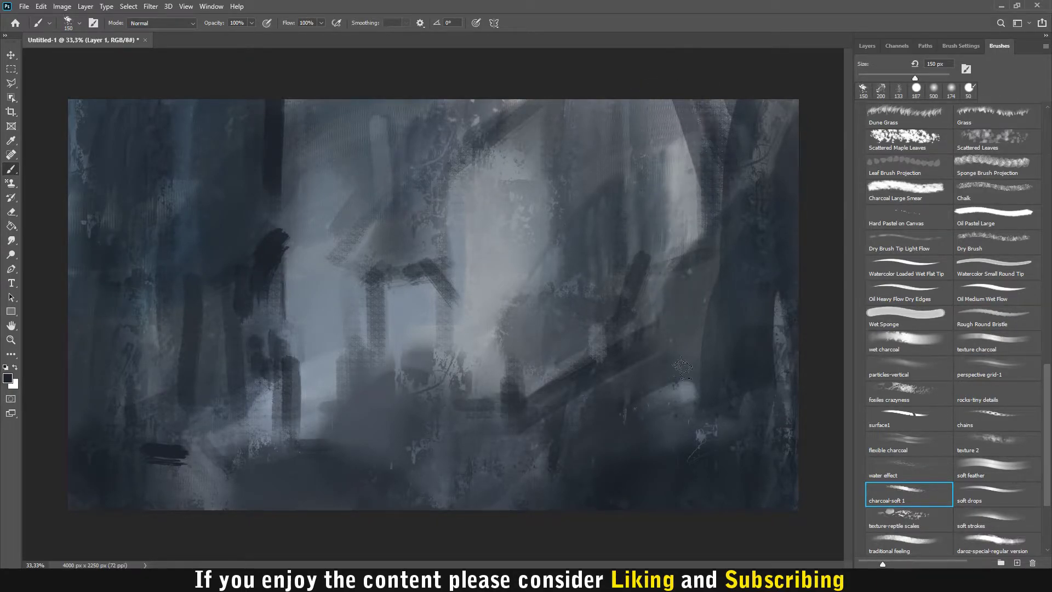
pyautogui.moveTo(545, 326)
pyautogui.mouseDown()
pyautogui.moveTo(556, 162)
pyautogui.moveTo(540, 184)
pyautogui.mouseUp()
pyautogui.moveTo(277, 337); pyautogui.dragTo(279, 268)
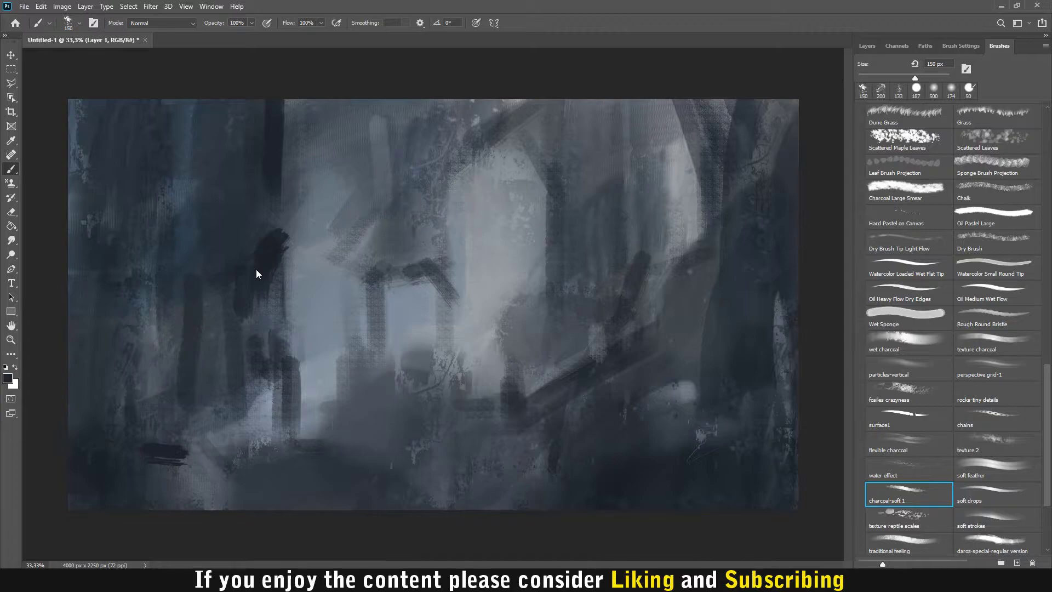
# Save the painting as PaintPracticeLive_002.psd with Maximize Compatibility enabled
pyautogui.hotkey('ctrl', 's')
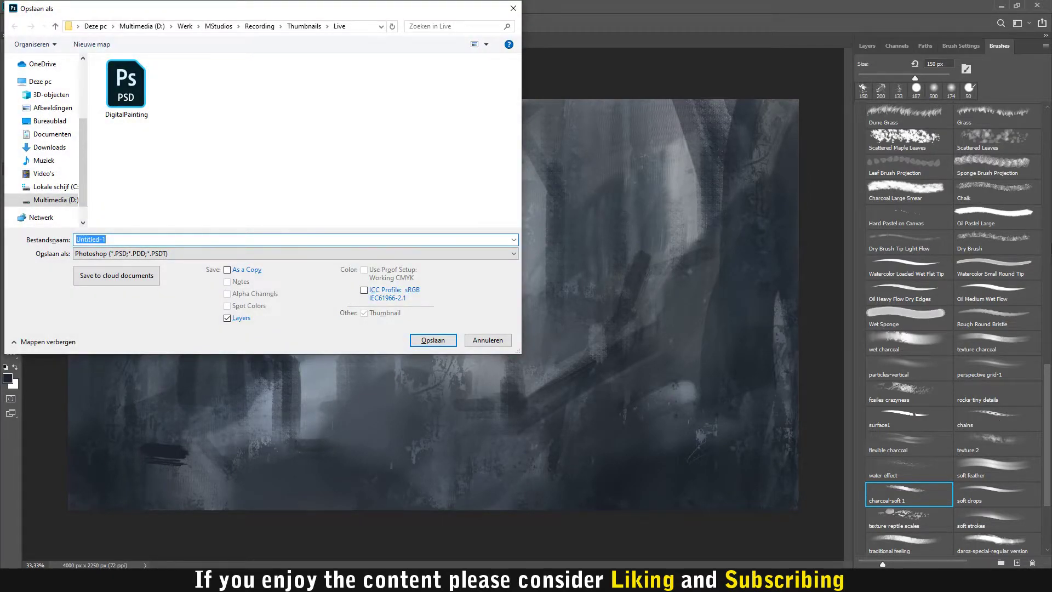
pyautogui.press('Escape')
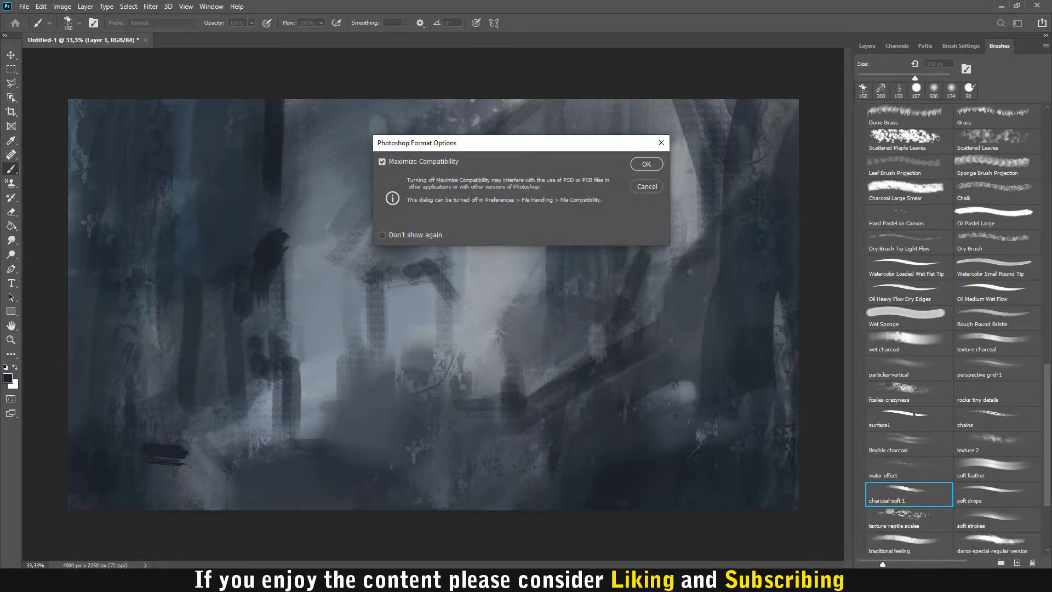
pyautogui.press('Return')
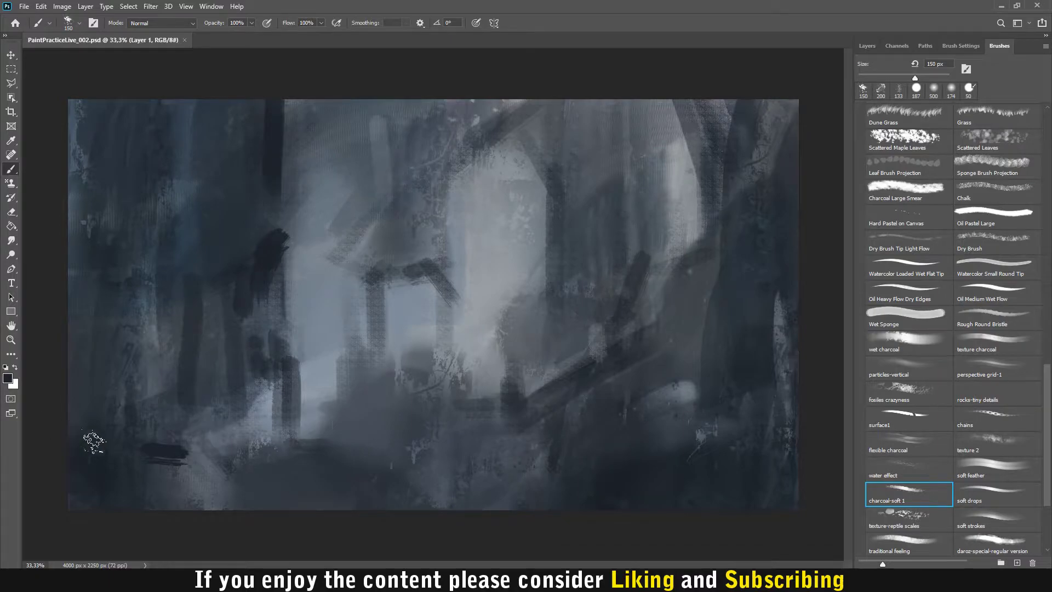
# Place the tata-steel-ijmuiden-hrubovaci-stojan-1740 photo from File Explorer into the painting
pyautogui.press('super+e')
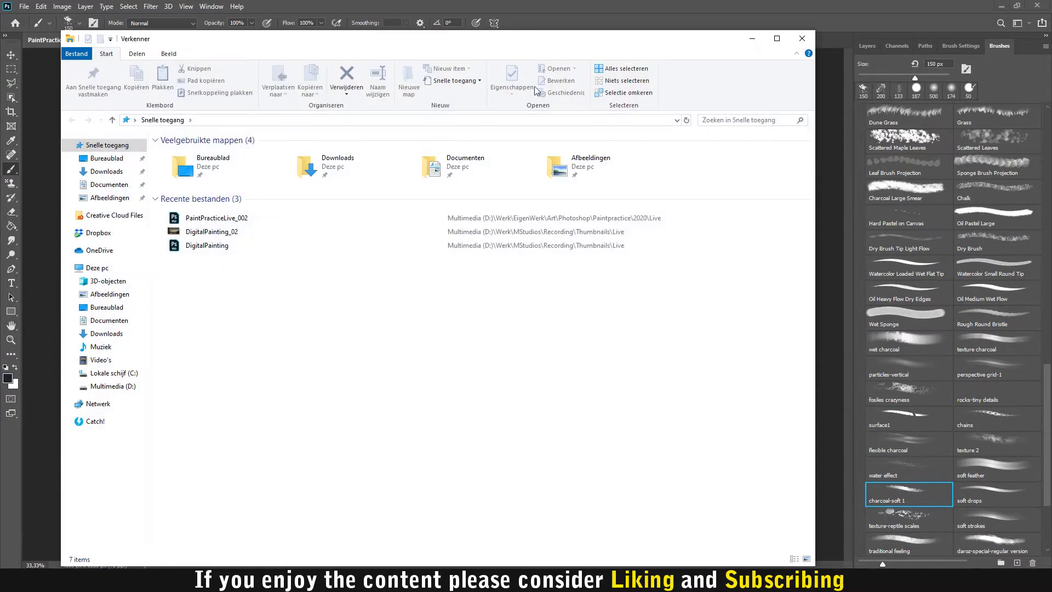
pyautogui.moveTo(418, 45); pyautogui.dragTo(0, 47)
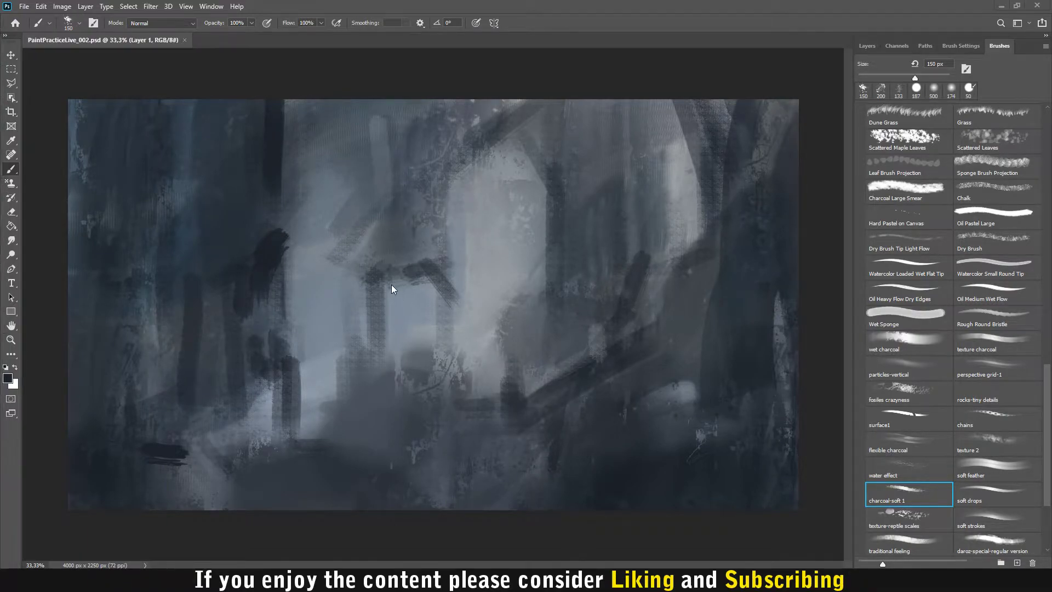
pyautogui.moveTo(383, 287); pyautogui.dragTo(387, 285)
# Scale the placed factory photo proportionally to about 264% and position it over the lower-left part of the canvas
pyautogui.moveTo(453, 286); pyautogui.dragTo(171, 135)
pyautogui.moveTo(235, 214); pyautogui.dragTo(681, 536)
pyautogui.moveTo(622, 375); pyautogui.dragTo(566, 369)
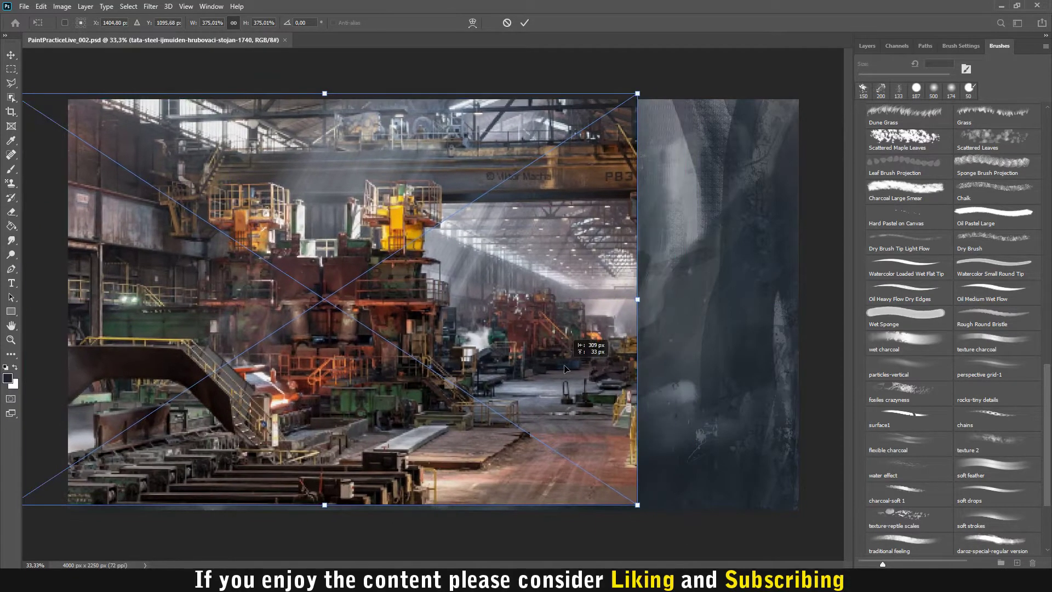
pyautogui.moveTo(635, 501); pyautogui.dragTo(460, 366)
pyautogui.moveTo(383, 199); pyautogui.dragTo(417, 325)
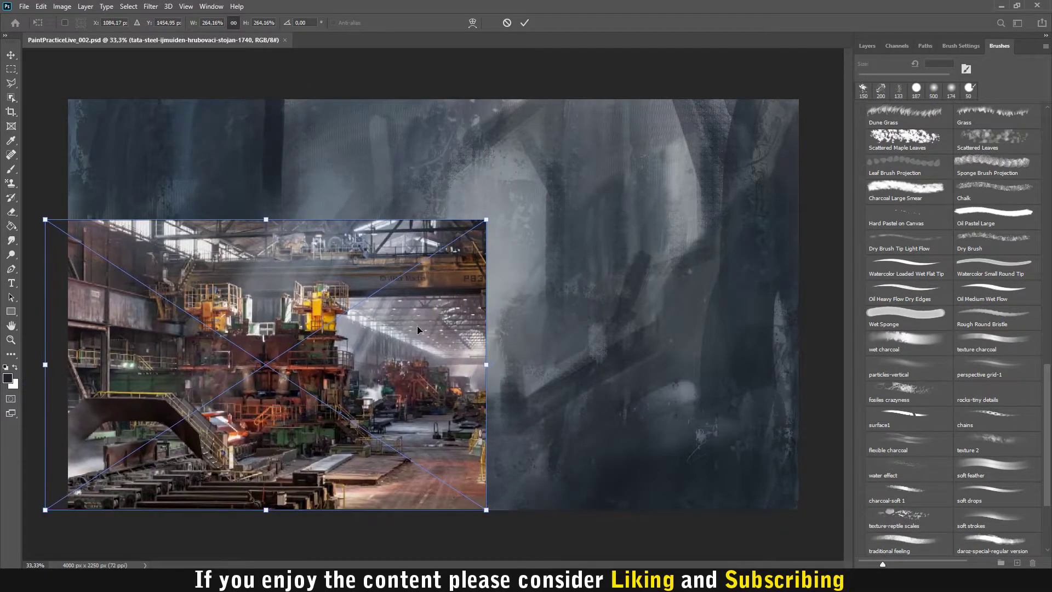
pyautogui.click(525, 24)
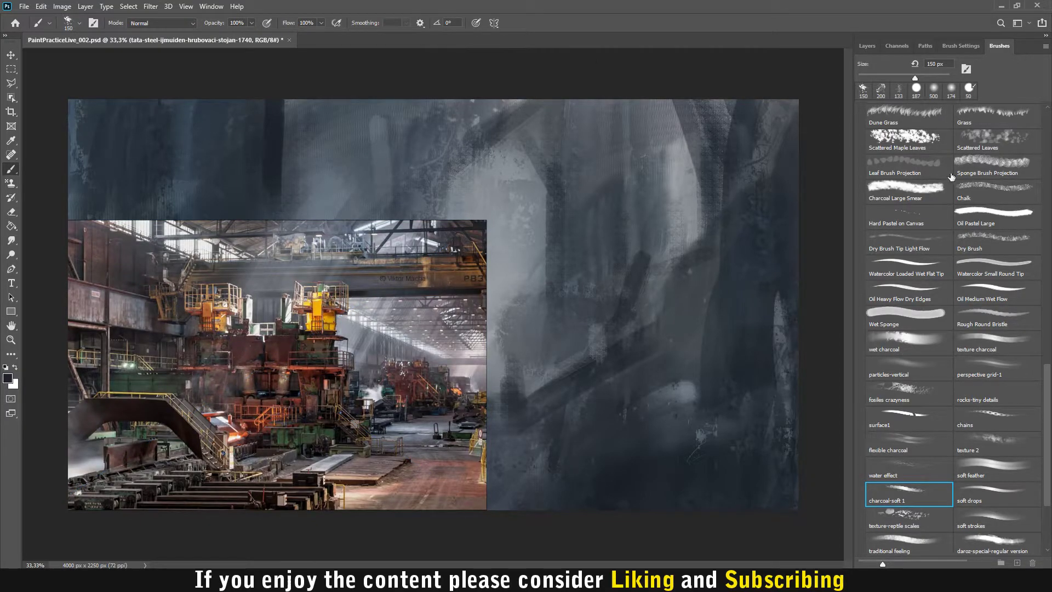
# Set the factory photo layer's blend mode to Multiply and rasterize its smart object
pyautogui.click(875, 47)
pyautogui.click(876, 80)
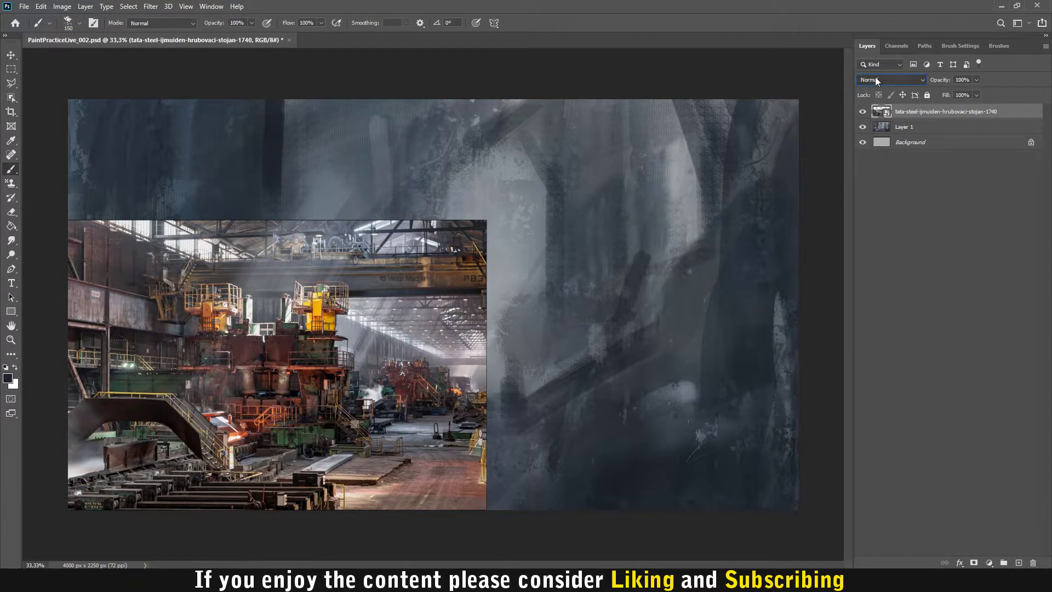
pyautogui.scroll(-4, 876, 80)
pyautogui.scroll(1, 876, 80)
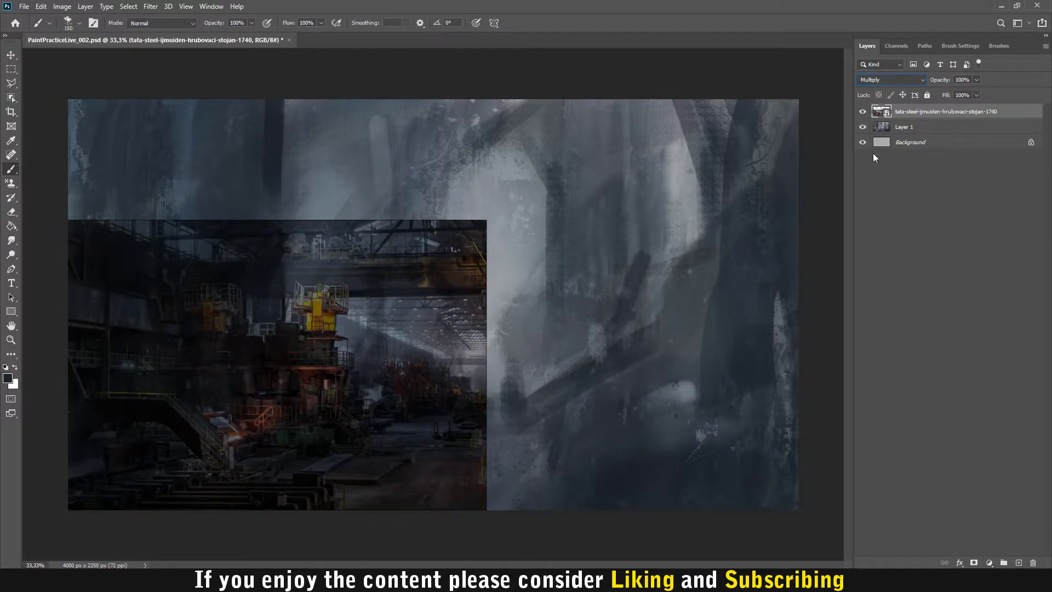
pyautogui.click(373, 243)
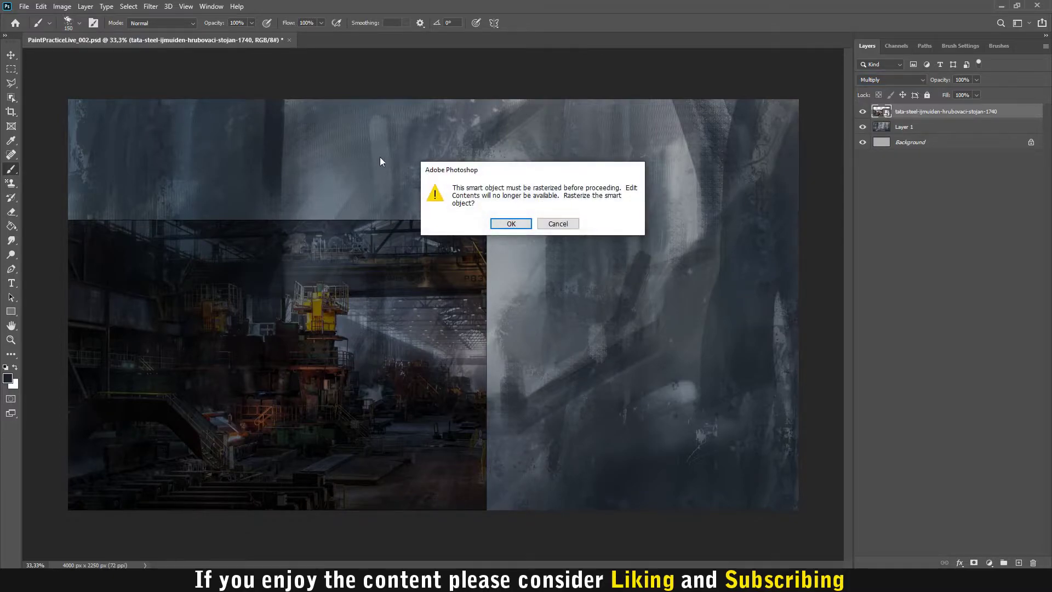
pyautogui.click(505, 224)
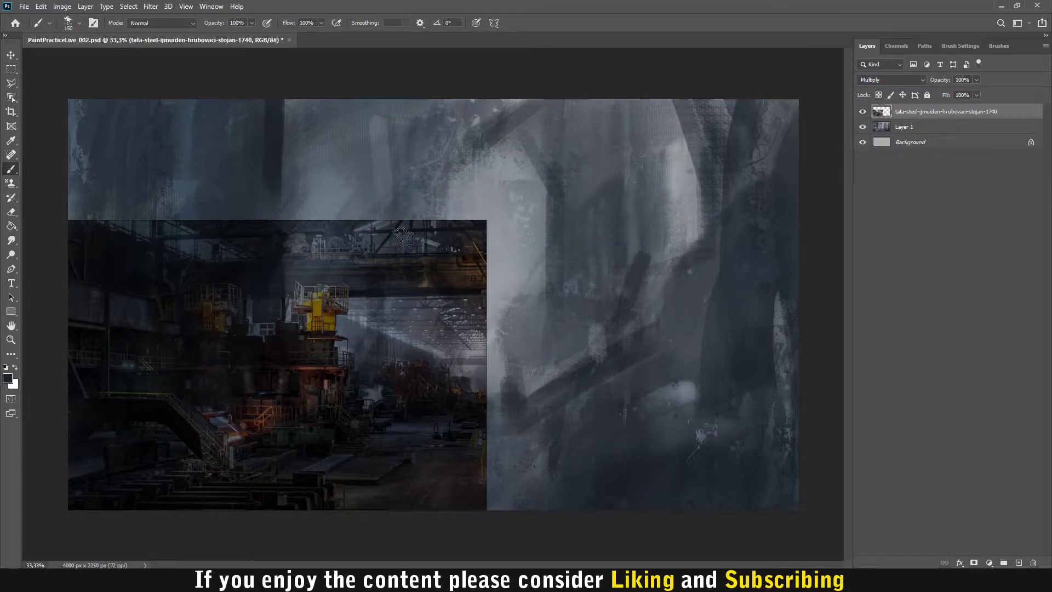